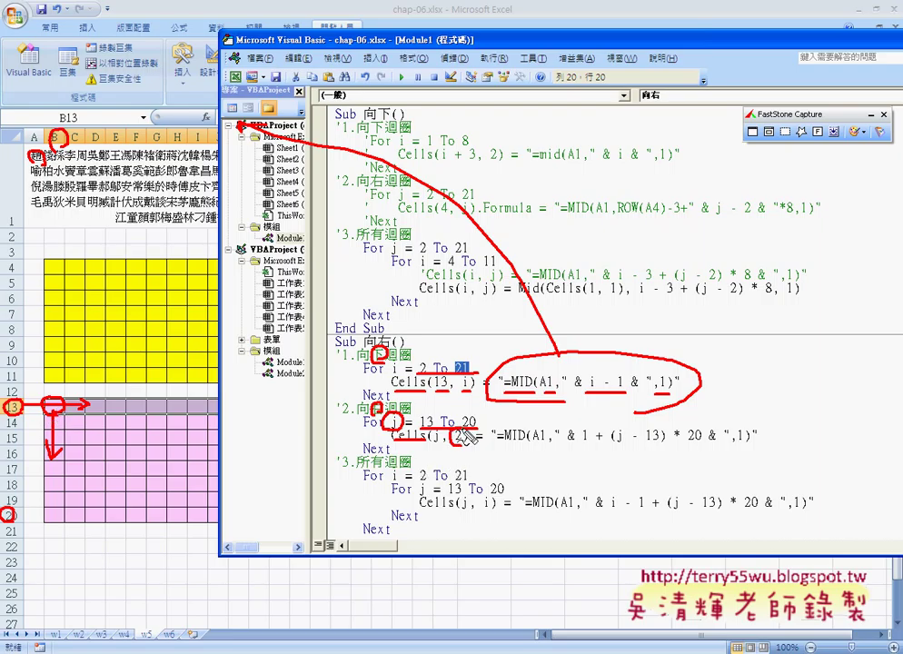
Annotate the Cells(j, 2) formula, marking column 2, A1, and the (j - 13) term
left_click_drag(454, 430, 451, 445)
left_click_drag(516, 445, 551, 446)
left_click_drag(578, 446, 587, 446)
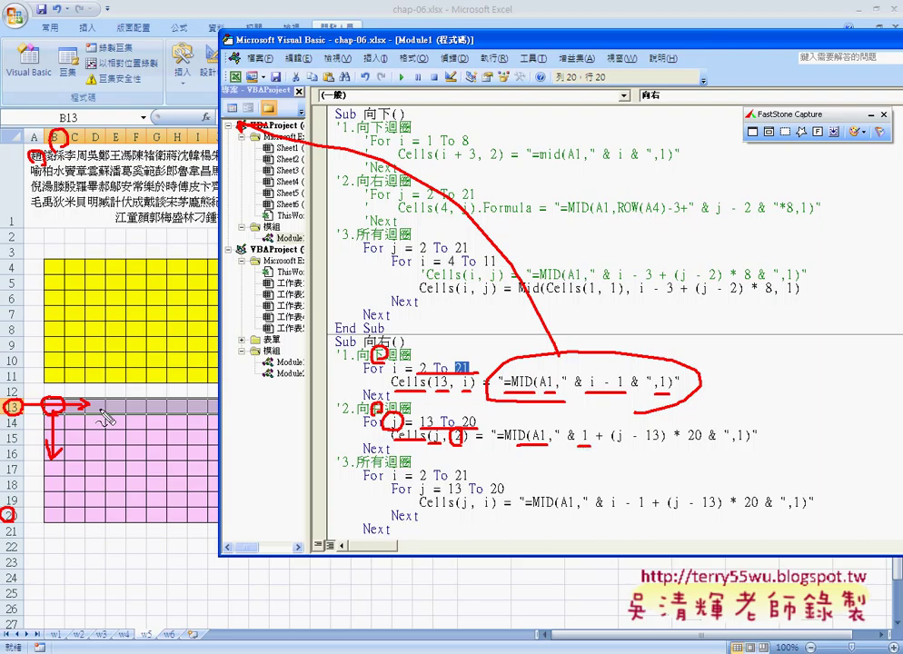
left_click_drag(614, 446, 623, 446)
left_click_drag(632, 446, 648, 446)
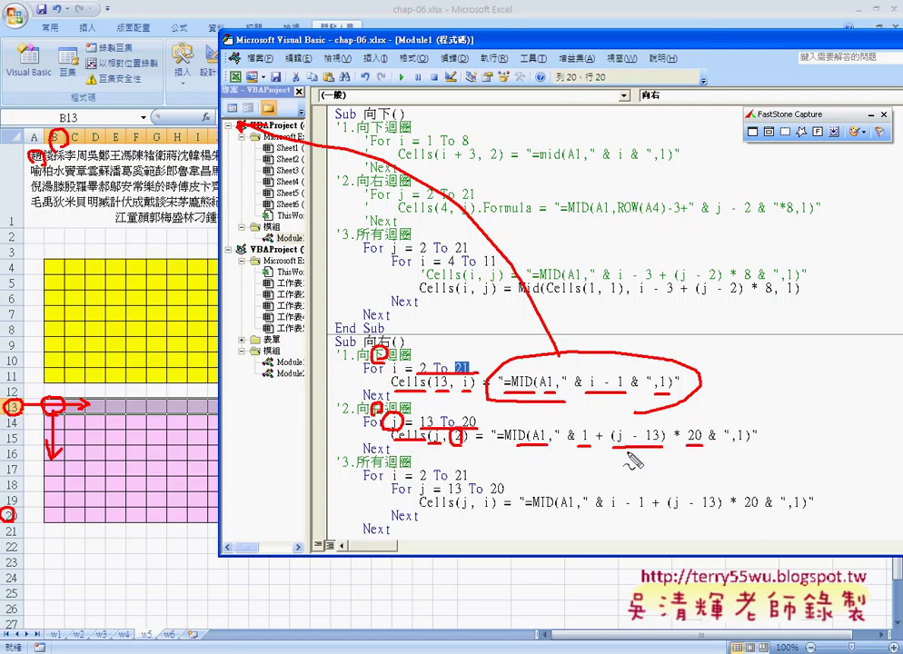
left_click_drag(661, 427, 668, 440)
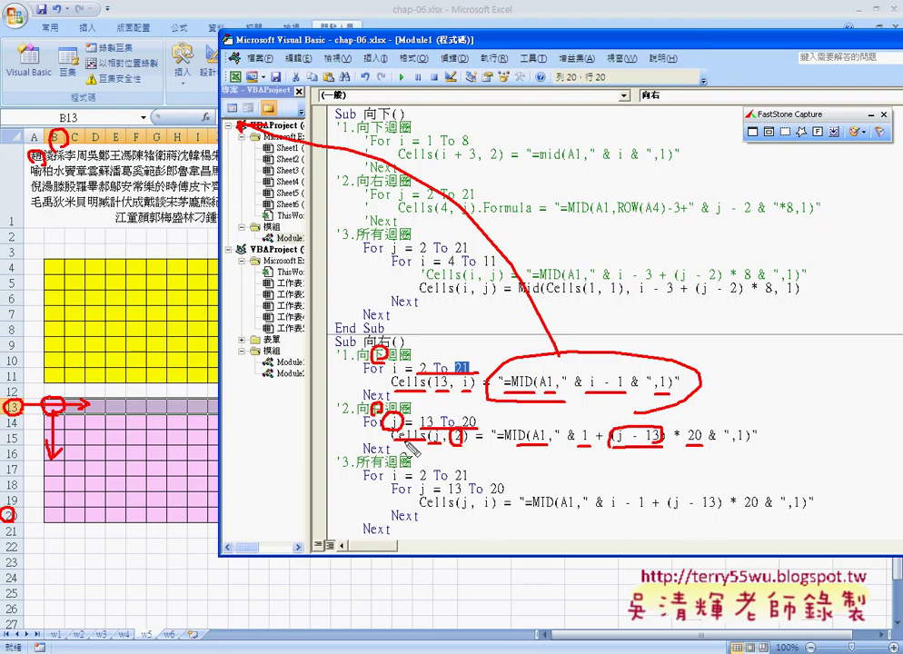
left_click_drag(394, 448, 416, 442)
key("Escape")
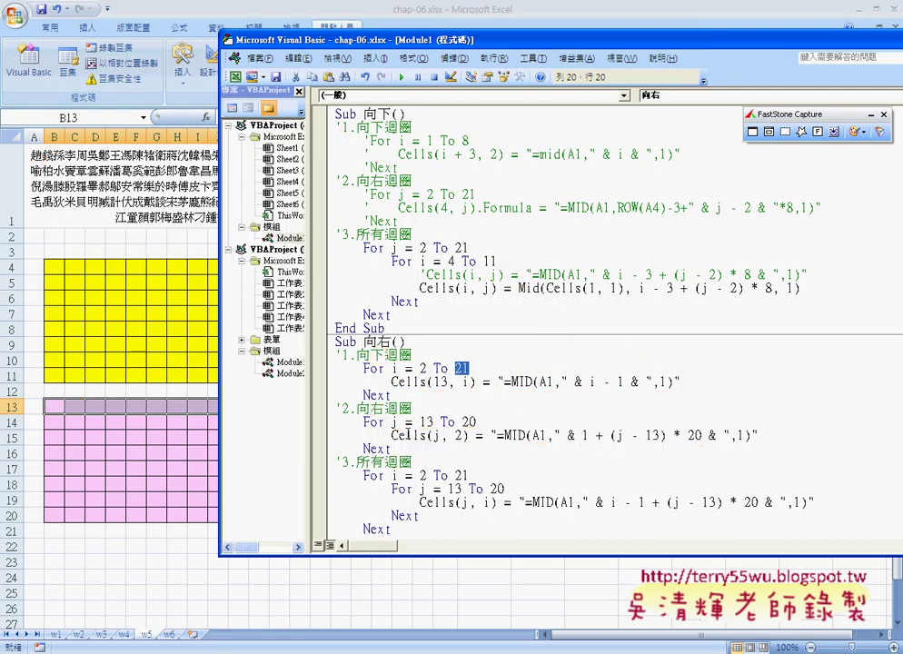
Highlight the loop ranges i = 2 To 21 and j = 13 To 20, and make Cells' row index j
left_click(403, 462)
scroll(402, 454, "down", 1)
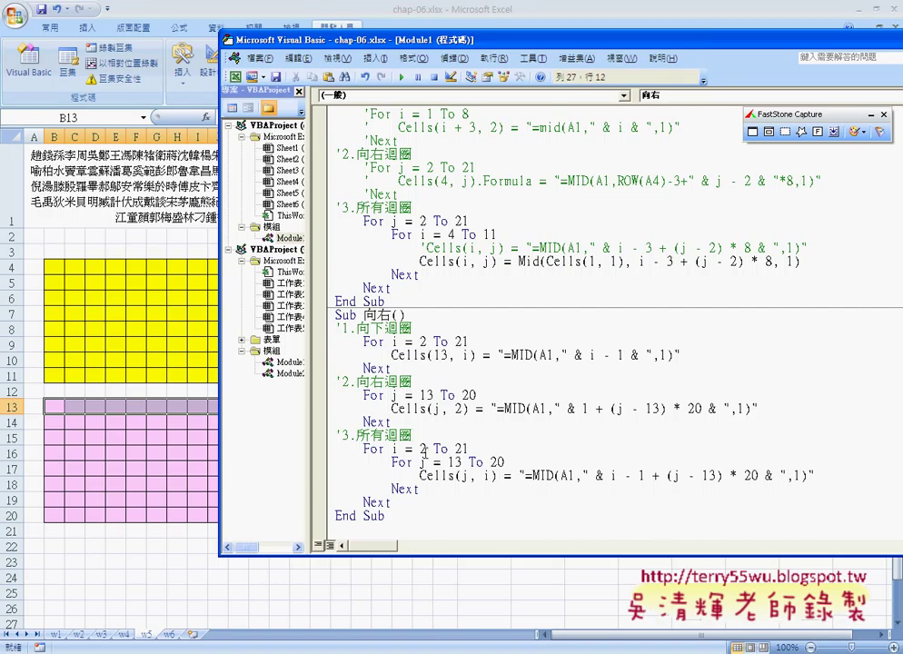
left_click_drag(393, 449, 469, 448)
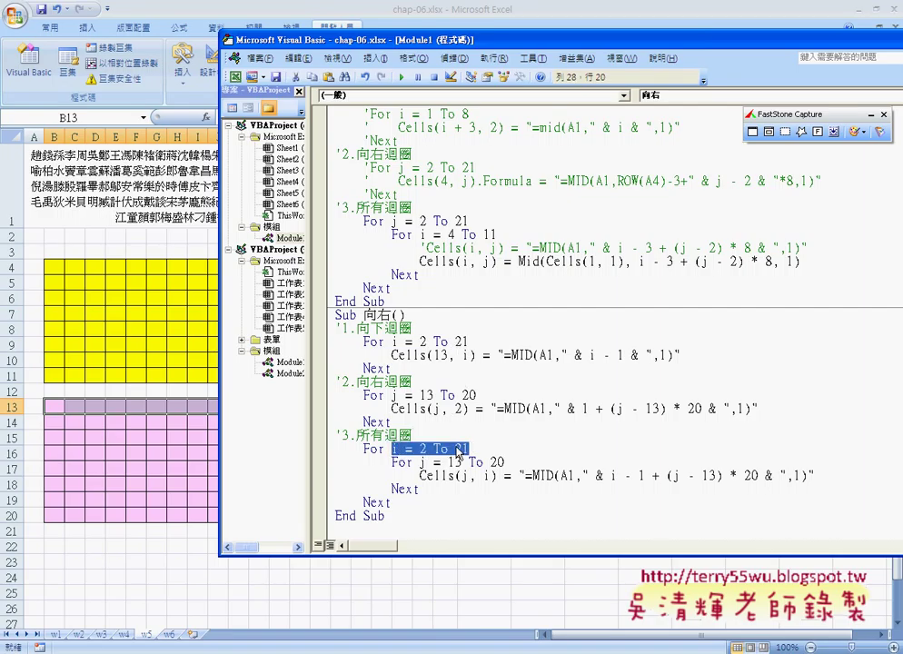
left_click_drag(420, 463, 505, 463)
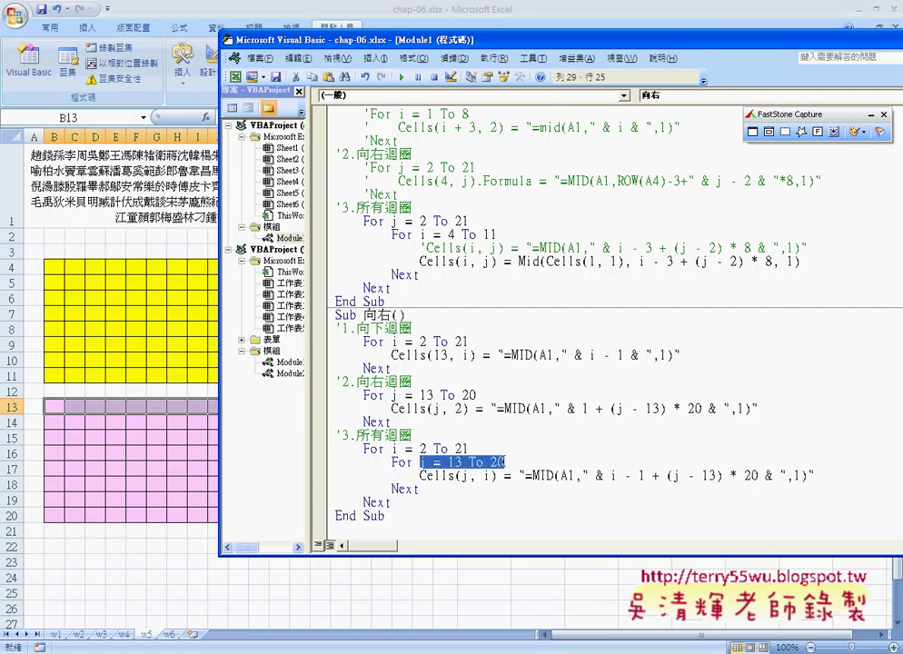
double_click(465, 475)
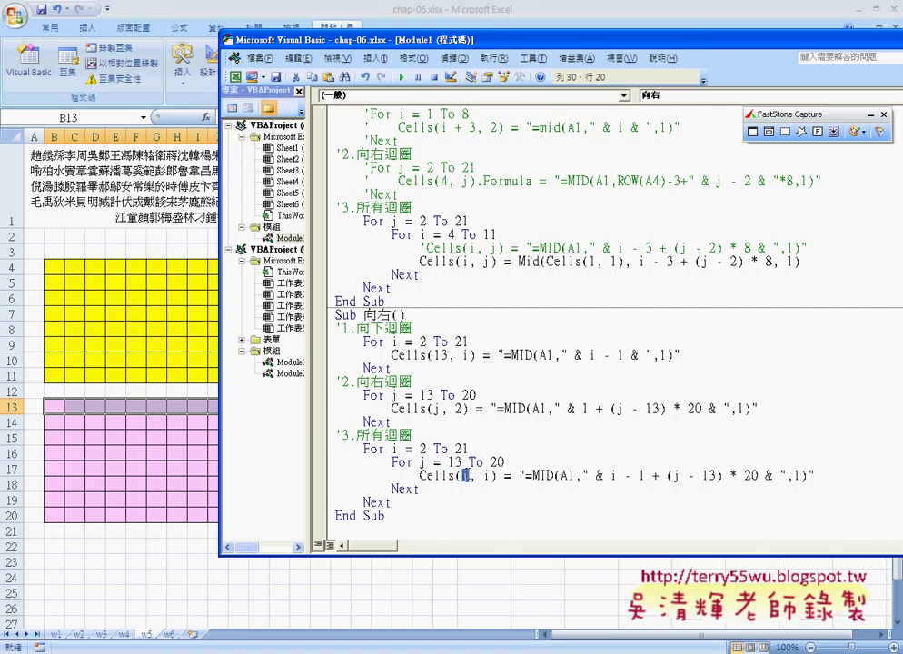
type("j")
key("Right")
key("Right")
key("shift+Right")
Annotate the =MID(A1, i - 1 and (j - 13) * 20 terms, linking them across both loops
left_click_drag(525, 476, 584, 475)
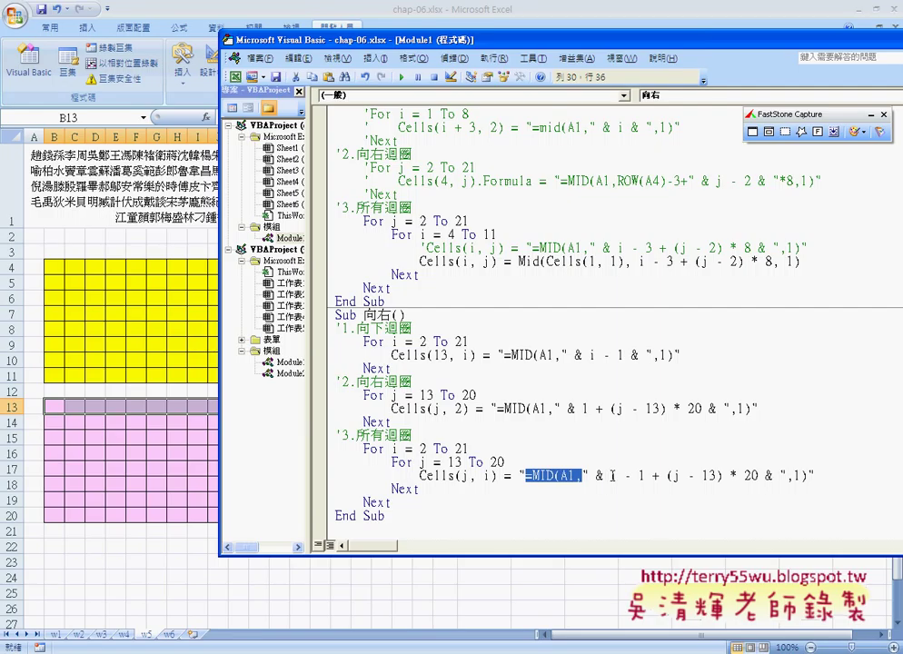
left_click_drag(610, 475, 646, 475)
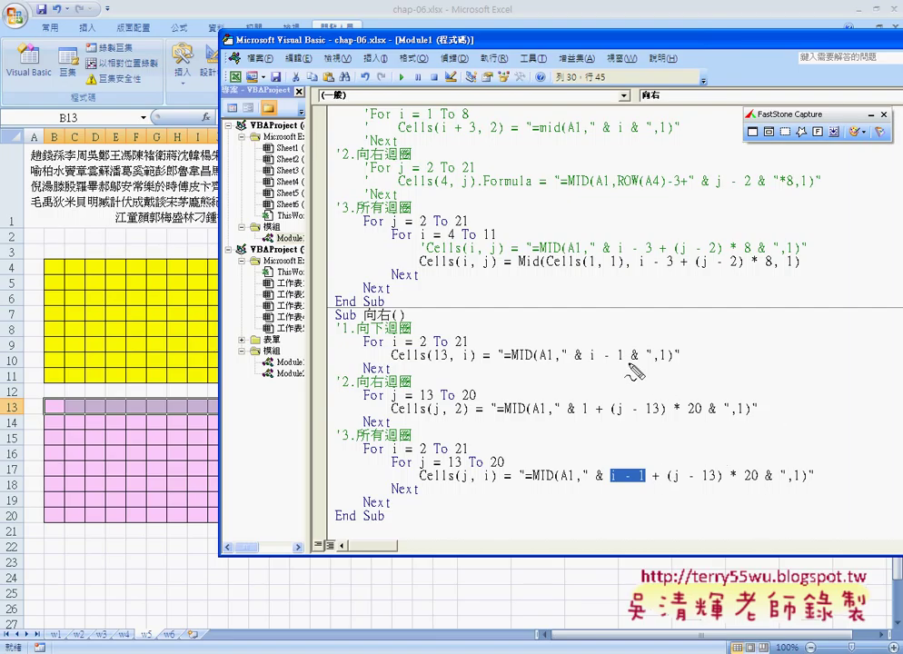
mouse_move(586, 350)
left_mouse_down()
mouse_move(620, 457)
mouse_move(641, 407)
mouse_move(610, 418)
left_mouse_up()
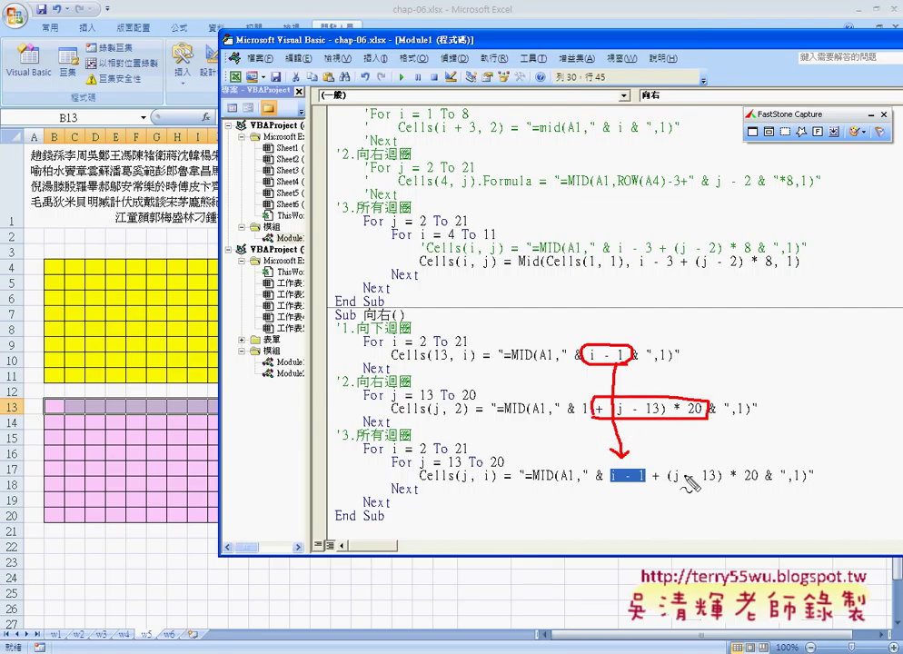
mouse_move(756, 486)
left_mouse_down()
mouse_move(674, 488)
mouse_move(738, 481)
left_mouse_up()
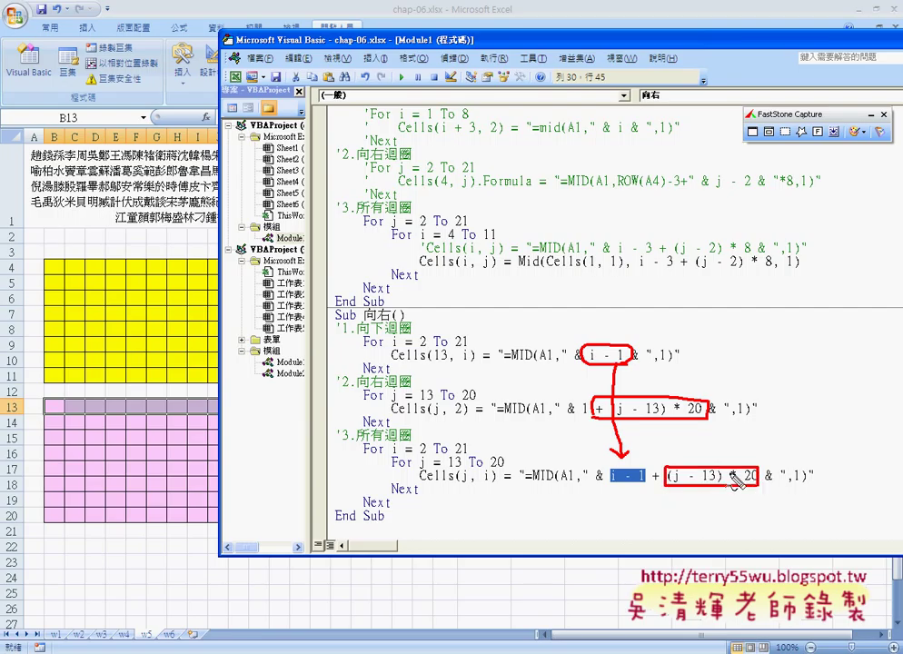
mouse_move(671, 421)
left_mouse_down()
mouse_move(688, 459)
mouse_move(756, 417)
left_mouse_up()
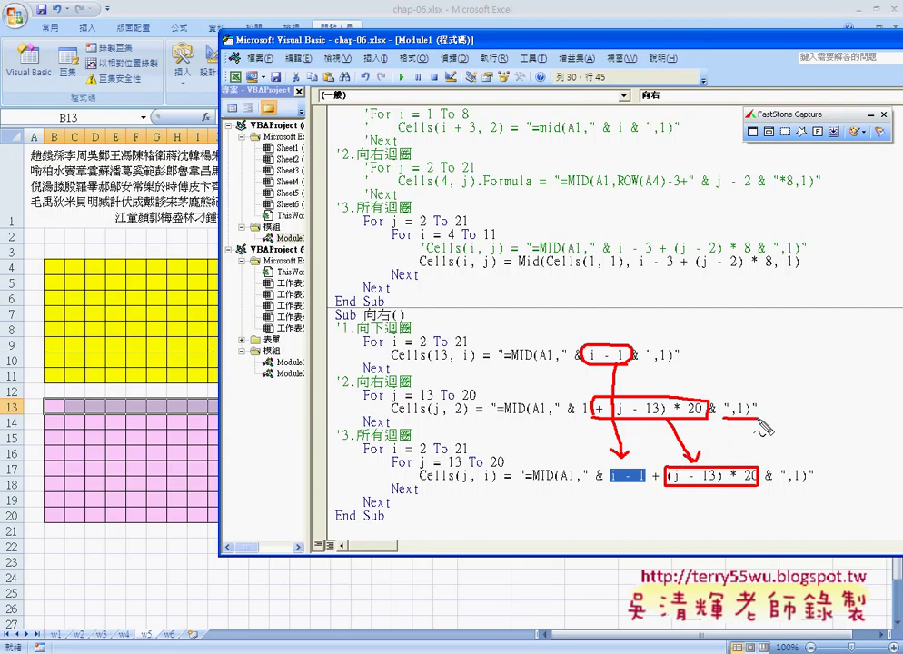
left_click_drag(647, 487, 651, 479)
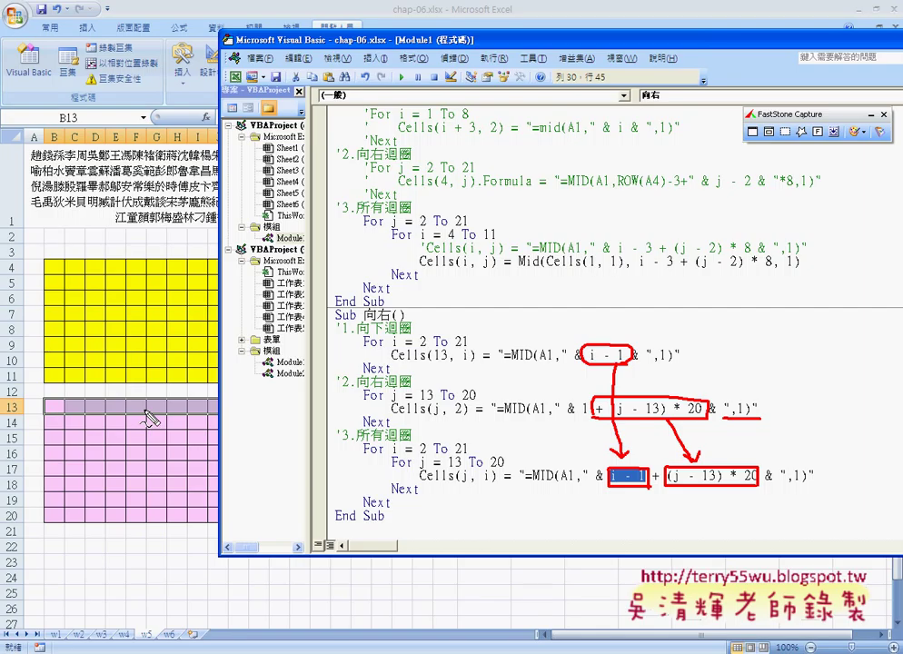
key("Escape")
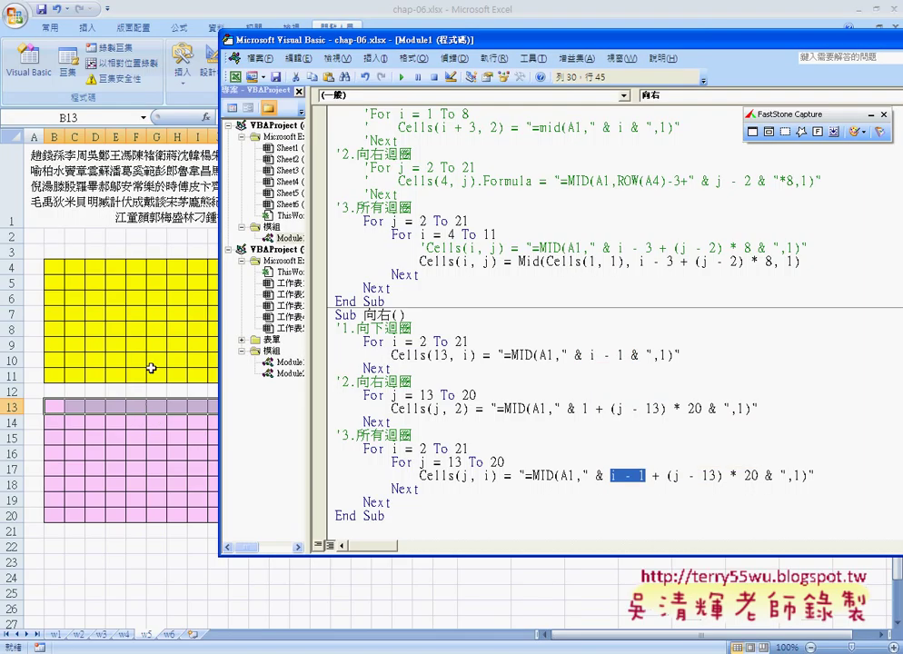
Comment out the first loop and the Cells(j, 2) loop line by line with apostrophes
left_click(362, 342)
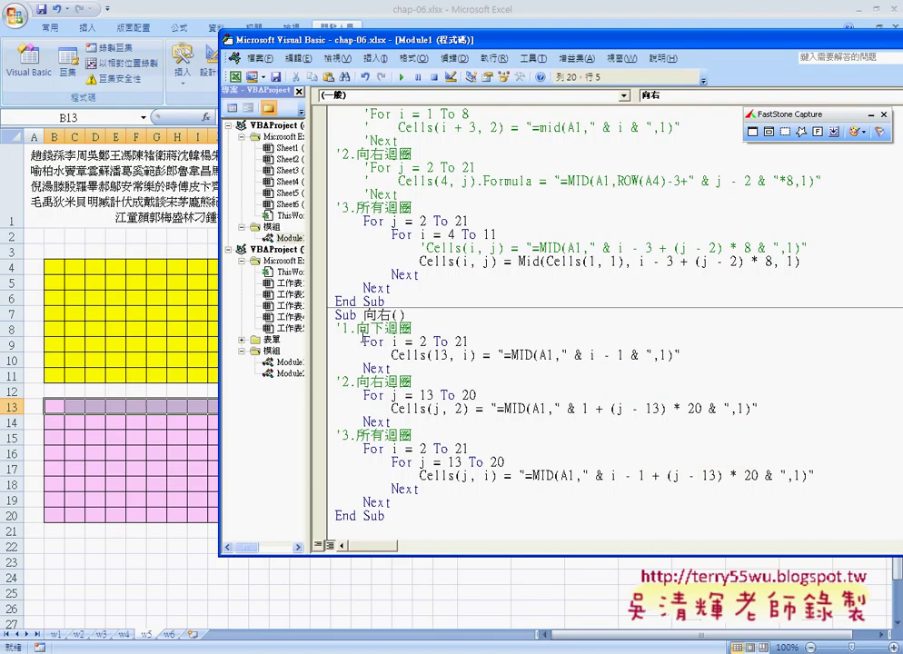
type("'")
key("Down")
type("'")
key("Down")
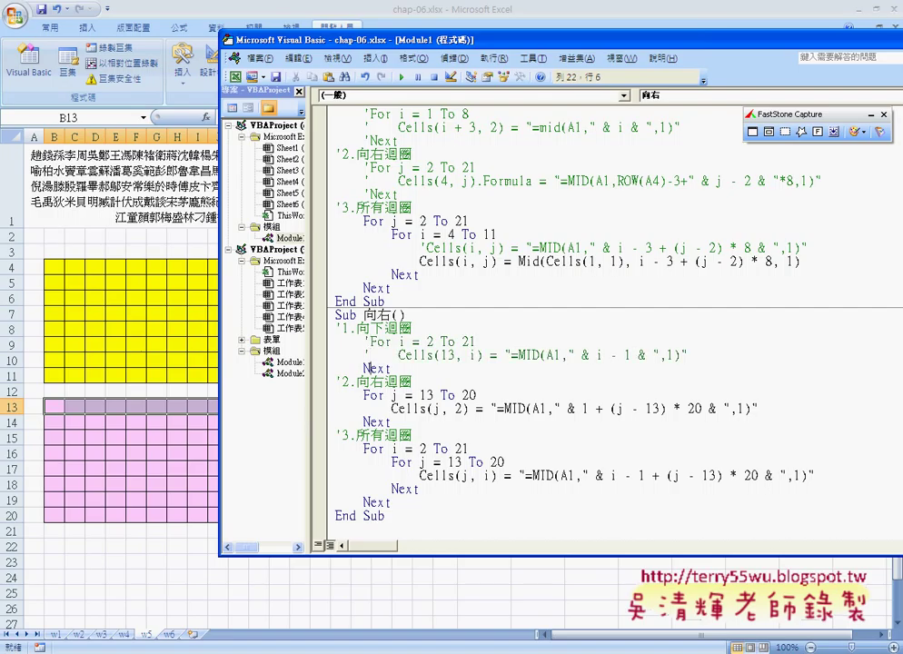
type("'")
key("Down")
key("Down")
type("'")
key("Down")
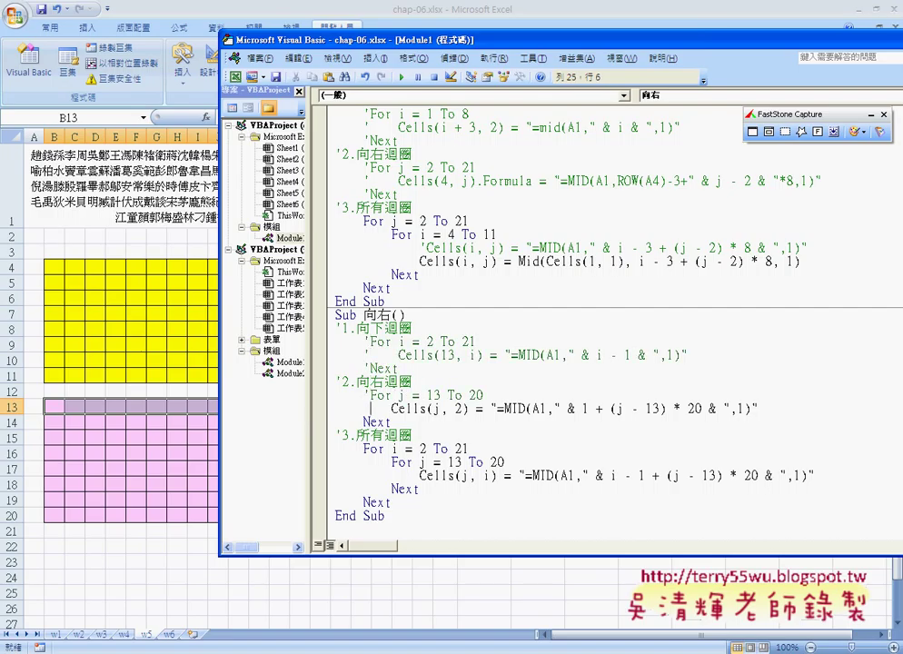
type("'")
key("Down")
type("'")
key("Down")
key("Down")
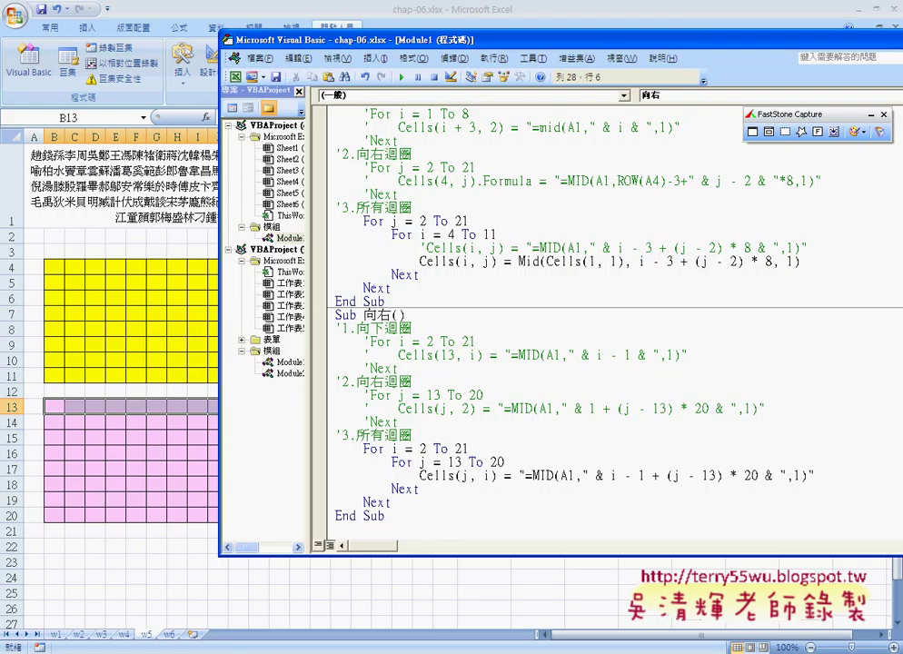
Step through 向右 with F8, filling B13:B20 with characters and beginning column C
left_click_drag(354, 40, 403, 40)
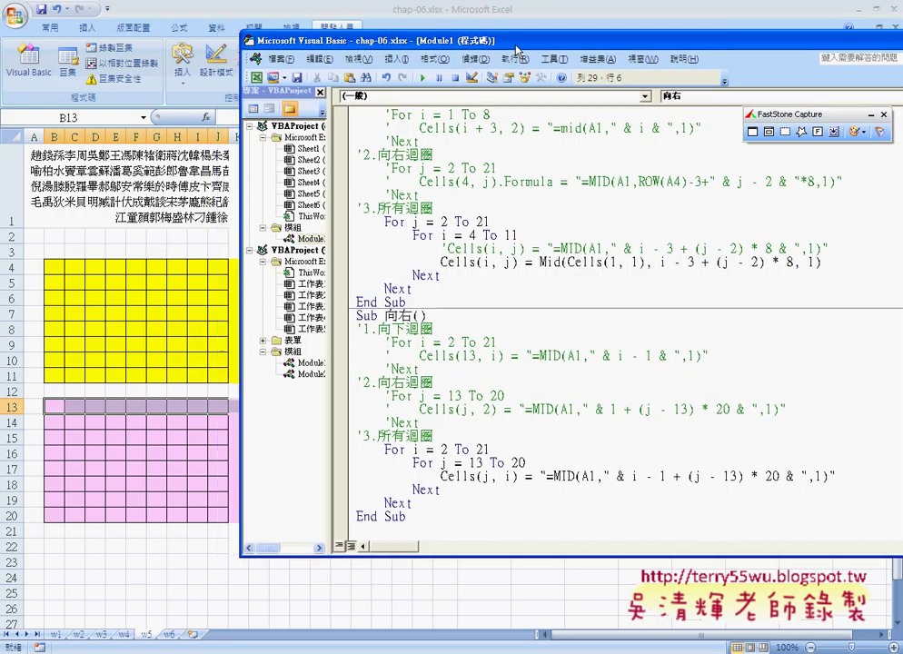
left_click(455, 356)
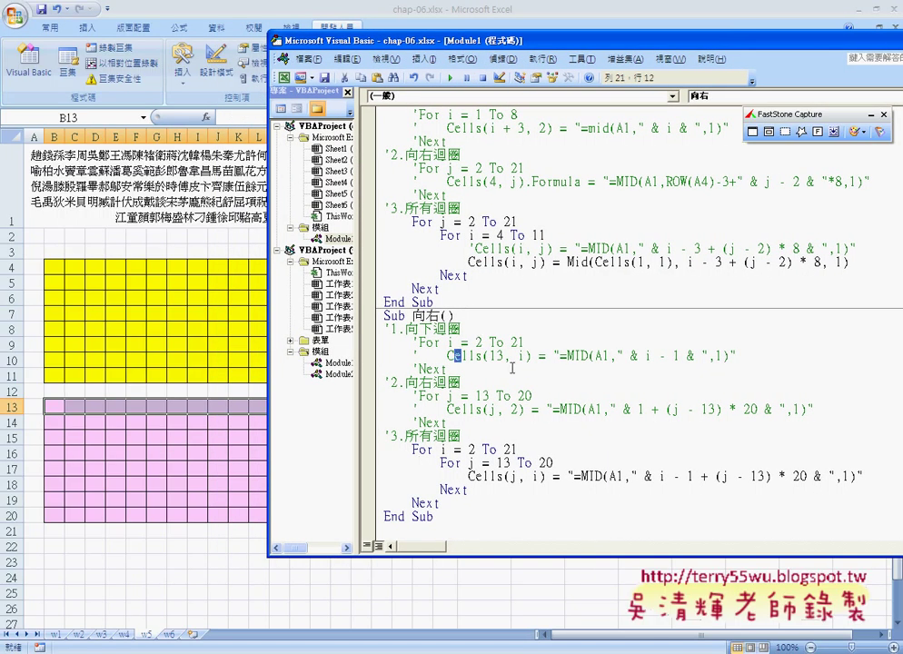
key("F8")
key("F8")
key("F8")
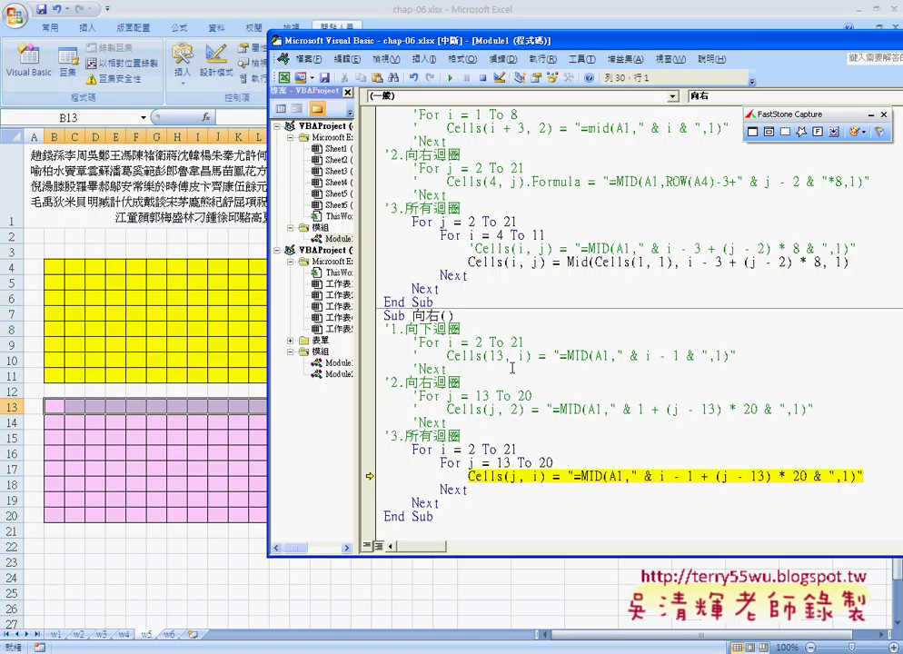
key("F8")
key("F8")
key("F8")
key("F8")
key("F8")
key("F8")
key("F8")
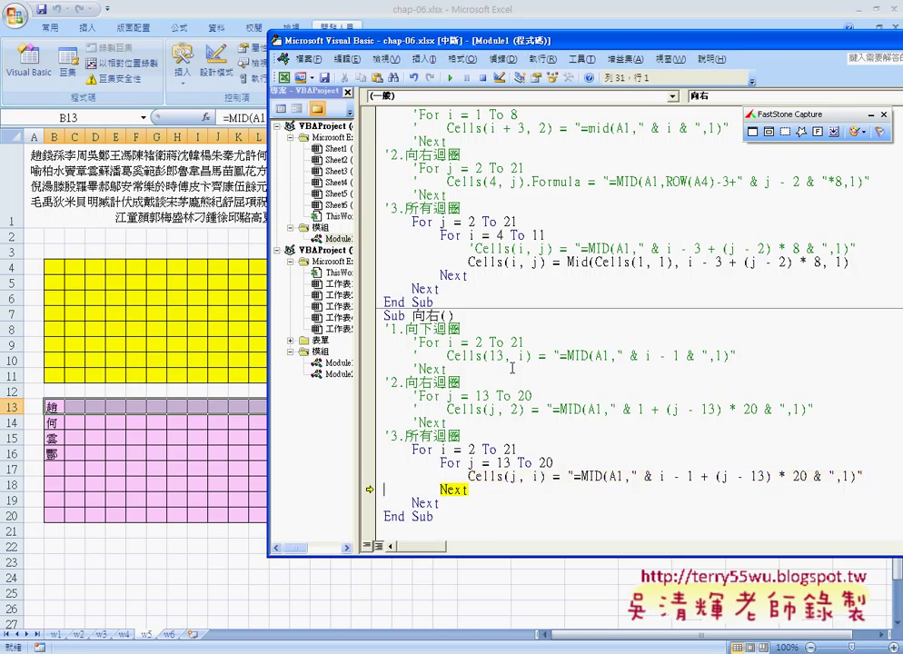
key("F8")
key("F5")
key("F8")
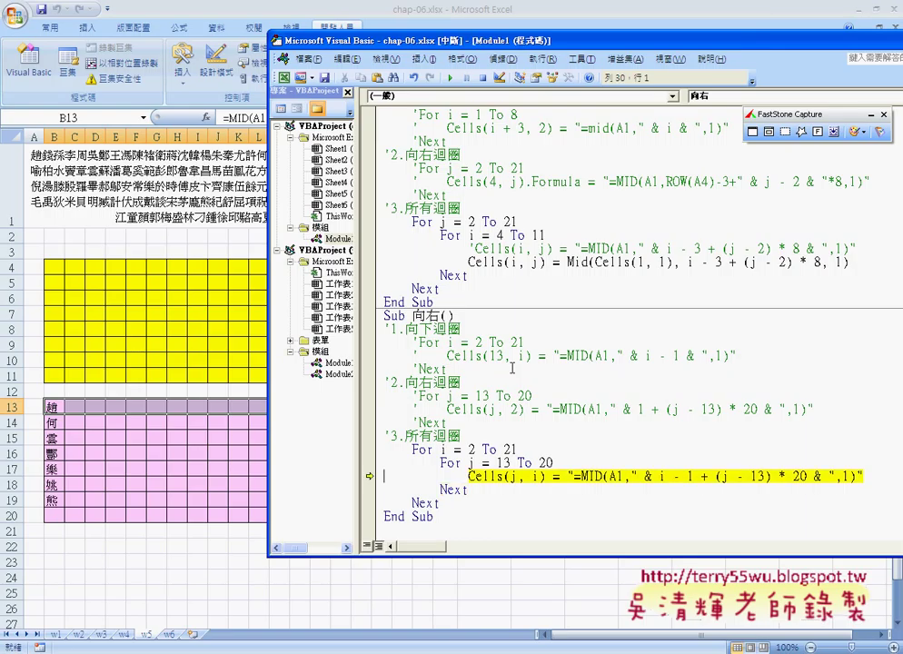
key("F8")
key("F8")
key("F8")
key("F8")
key("F8")
key("F8")
key("F8")
key("F8")
key("F8")
key("F8")
key("F8")
key("F8")
key("F8")
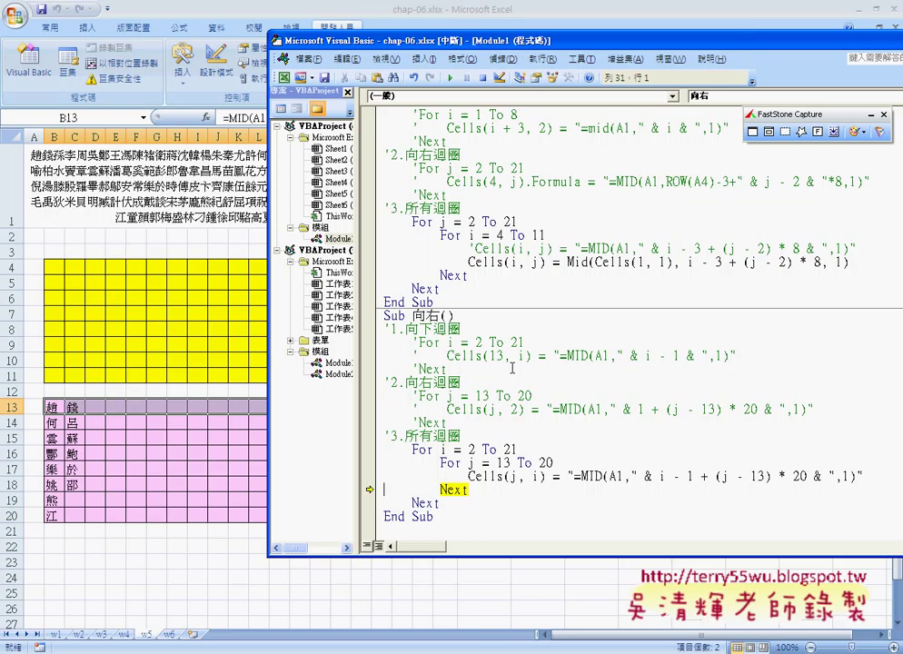
key("F8")
key("F8")
key("F8")
key("F8")
key("F8")
key("F8")
key("F8")
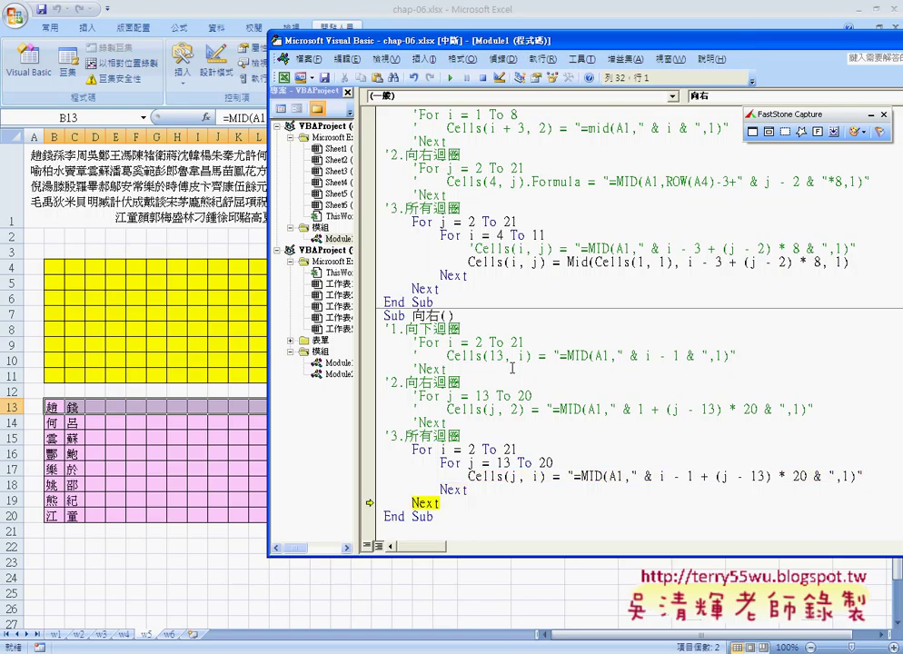
Nest For i = 2 To 21 inside For j = 13 To 20, then step and run 向右 to fill rows 13–20
mouse_move(554, 464)
left_mouse_down()
mouse_move(443, 465)
mouse_move(412, 449)
left_mouse_up()
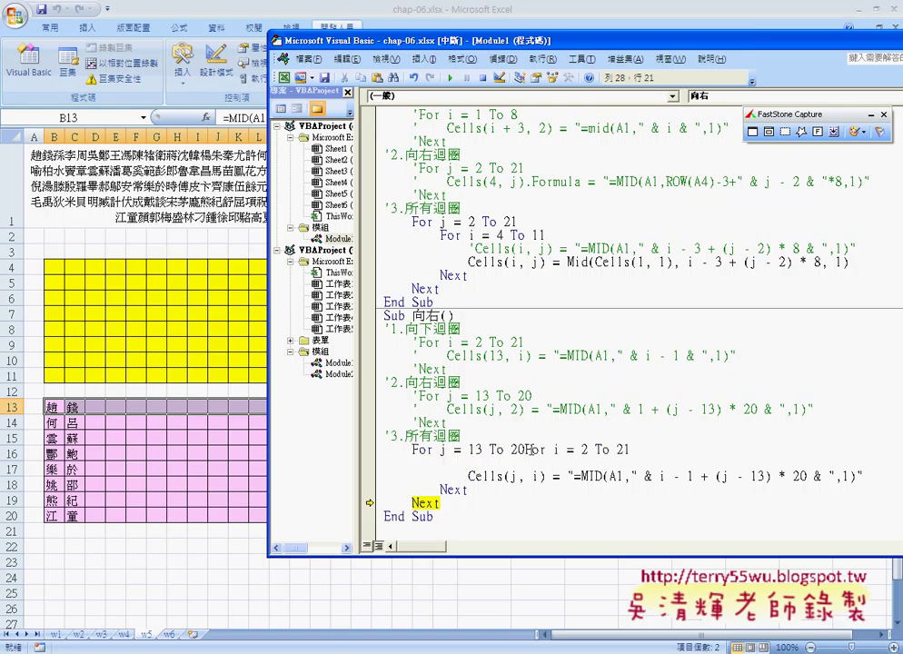
mouse_move(525, 448)
left_mouse_down()
mouse_move(629, 449)
mouse_move(522, 470)
mouse_move(442, 463)
left_mouse_up()
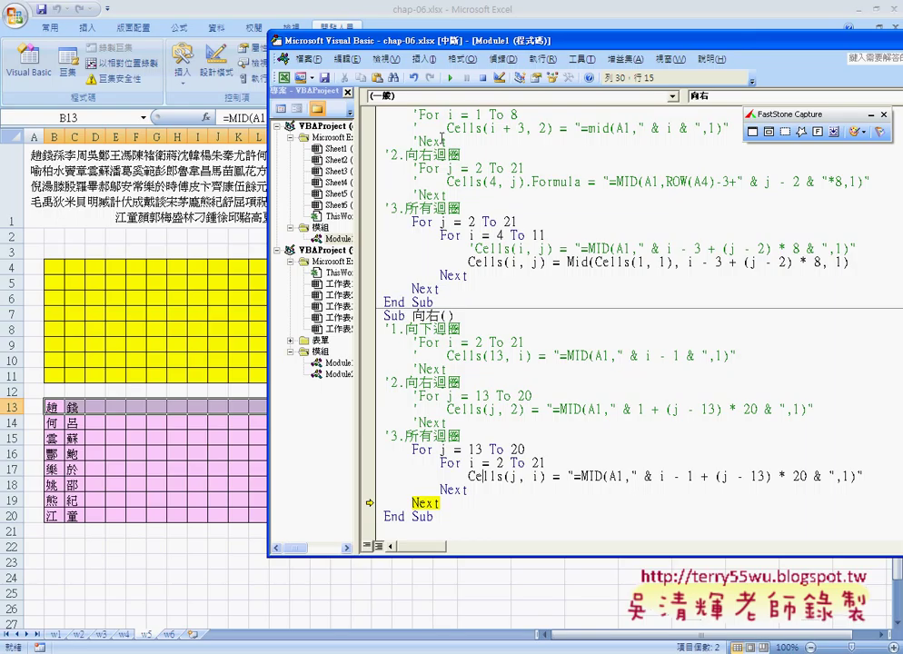
key("F5")
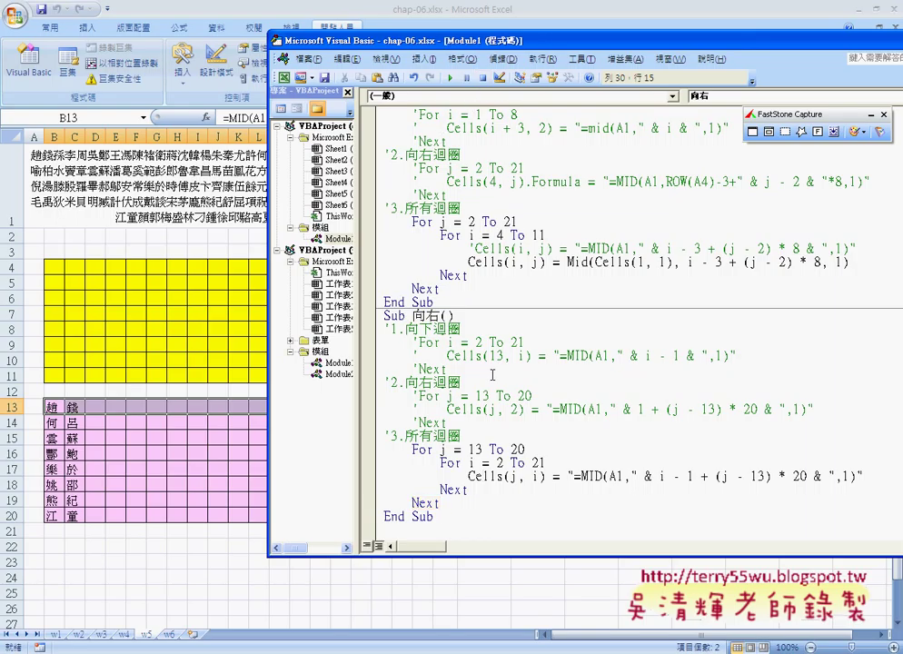
key("F8")
key("F8")
key("F8")
key("F8")
key("F8")
key("F8")
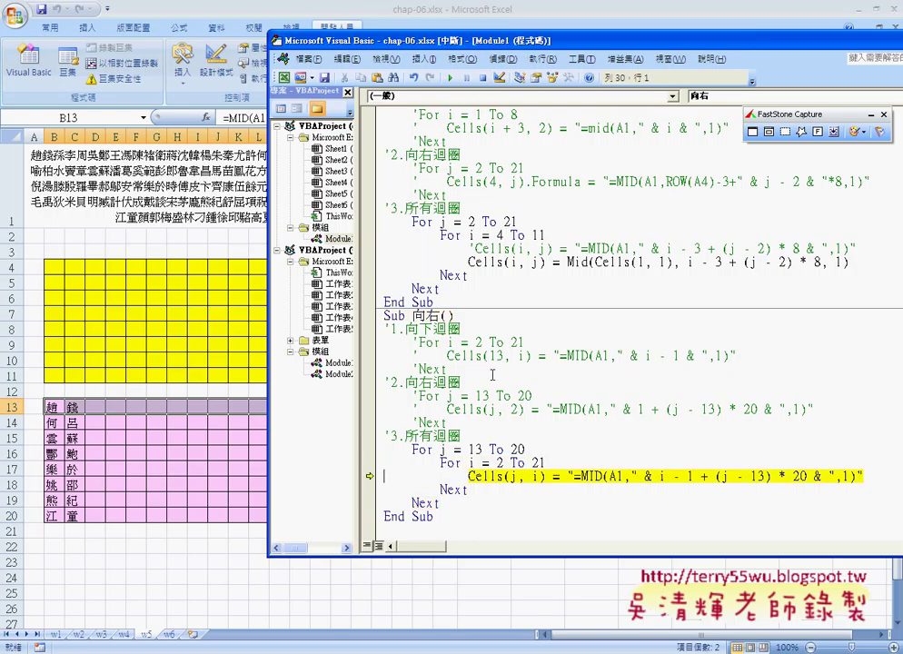
key("F8")
key("F5")
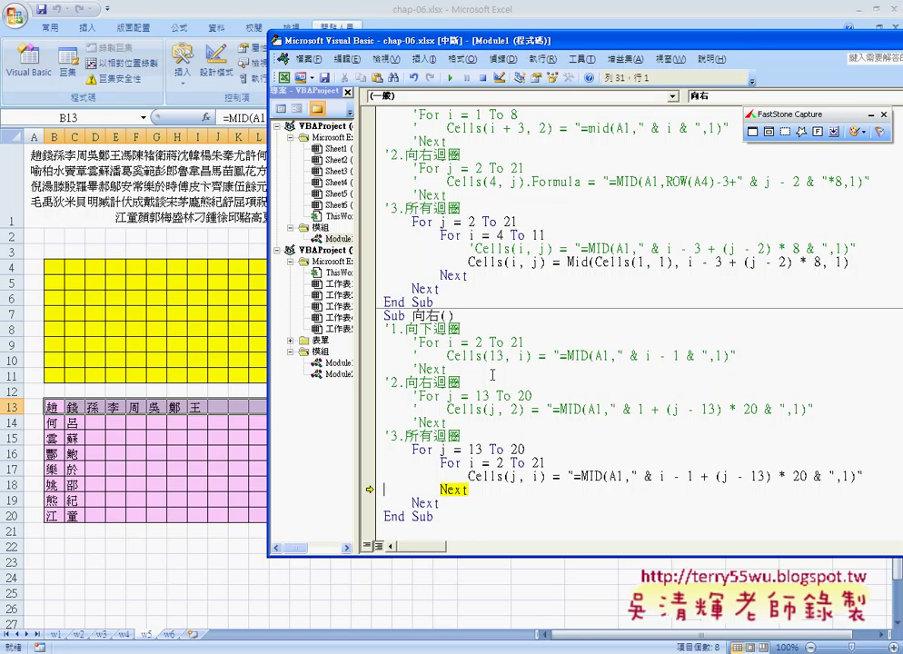
key("ctrl+Break")
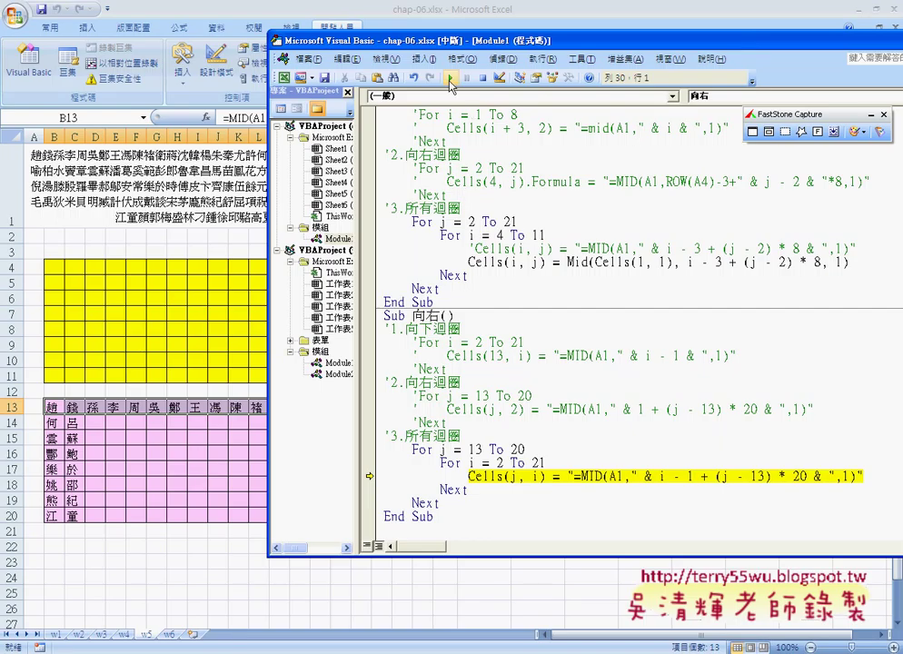
left_click(451, 80)
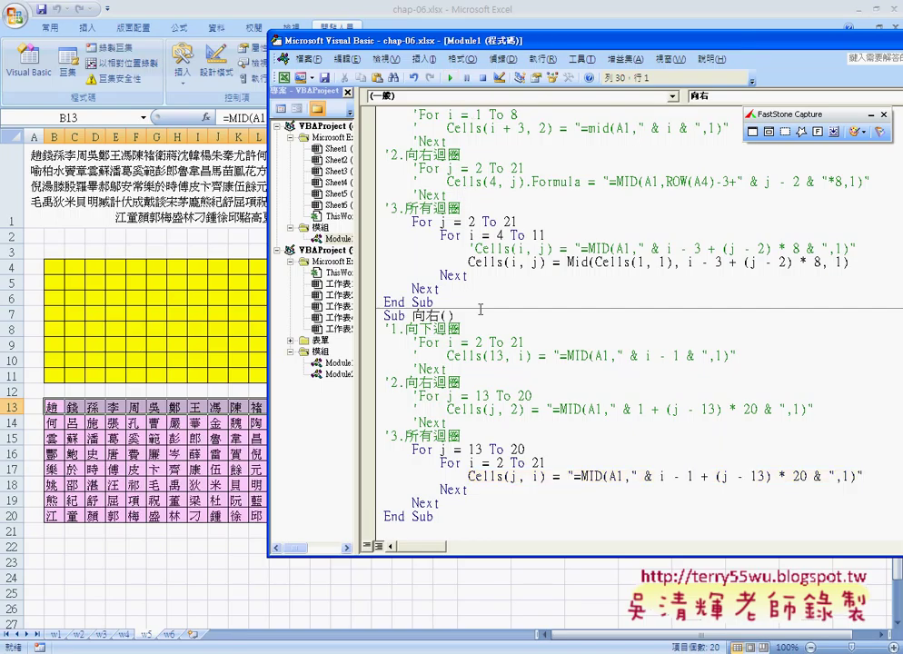
Maximize the code window and select =MID(A1, in the Cells(j, i) formula line
double_click(498, 41)
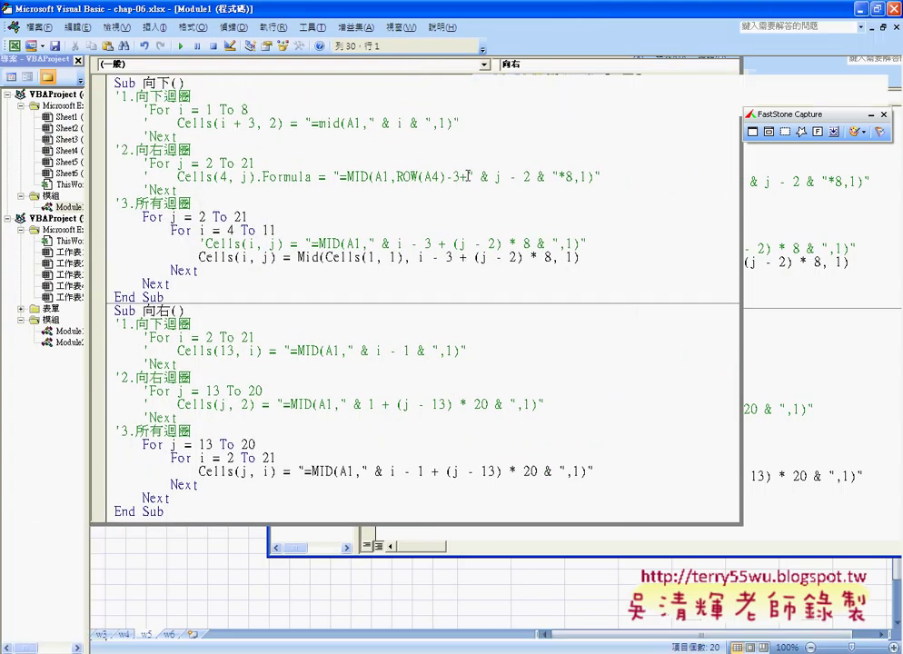
left_click(312, 505)
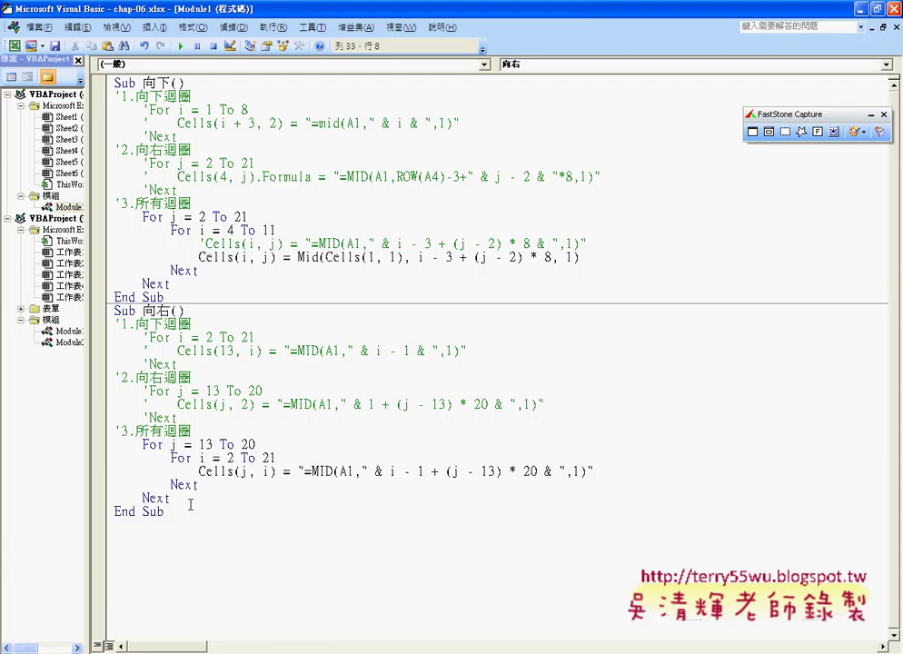
left_click_drag(303, 471, 363, 471)
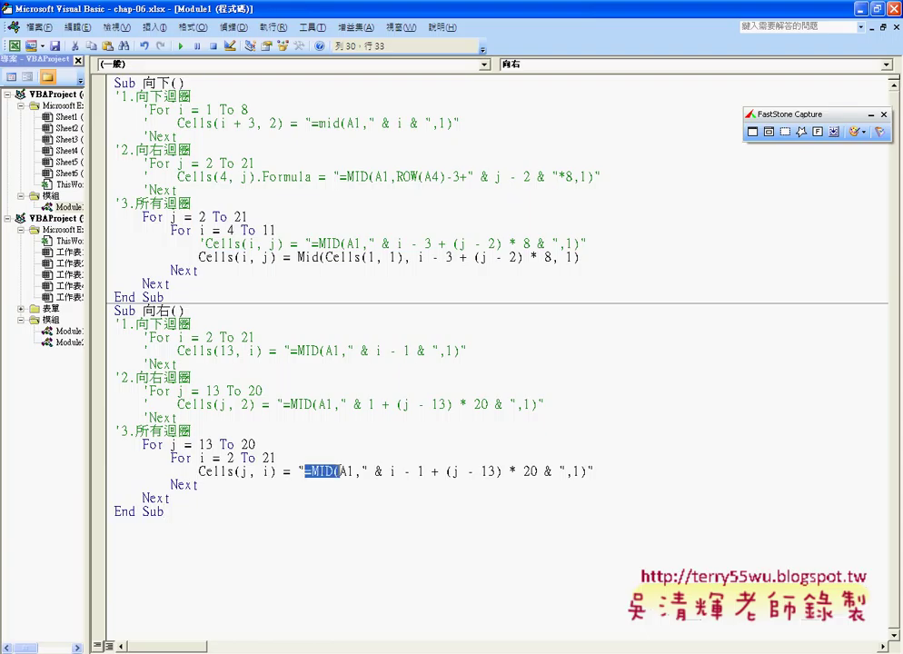